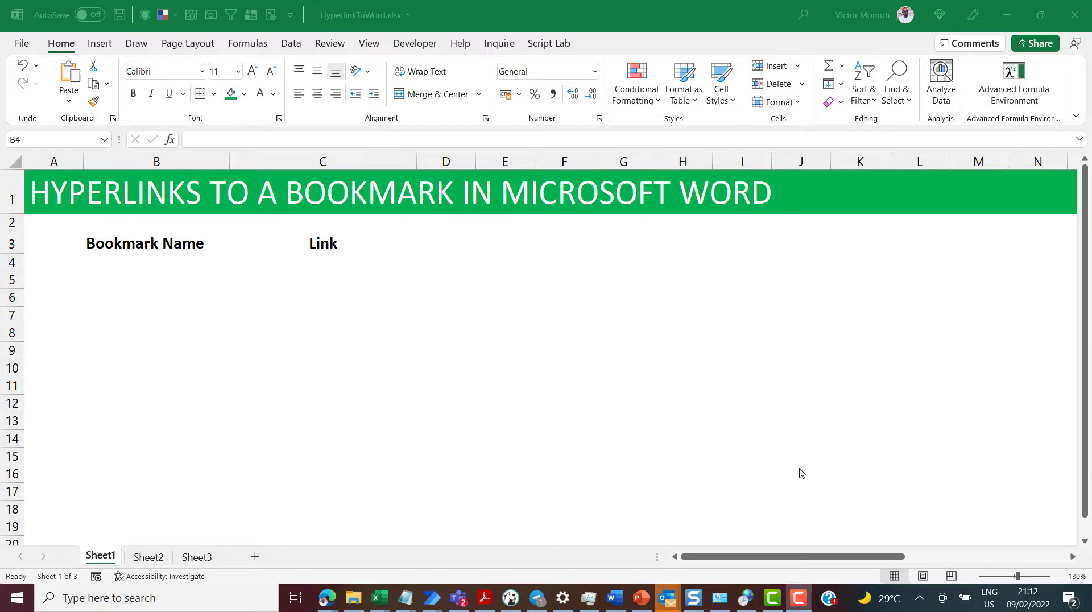
In the HyperlinkTest folder, create a new Word document and name it Hyperlinktest
left_click(355, 597)
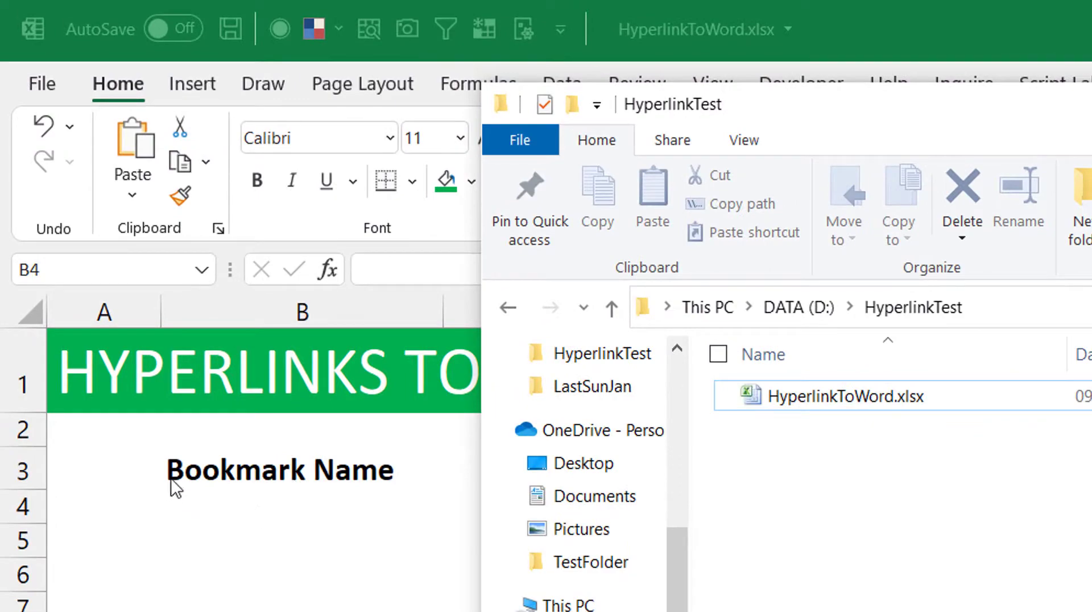
right_click(902, 460)
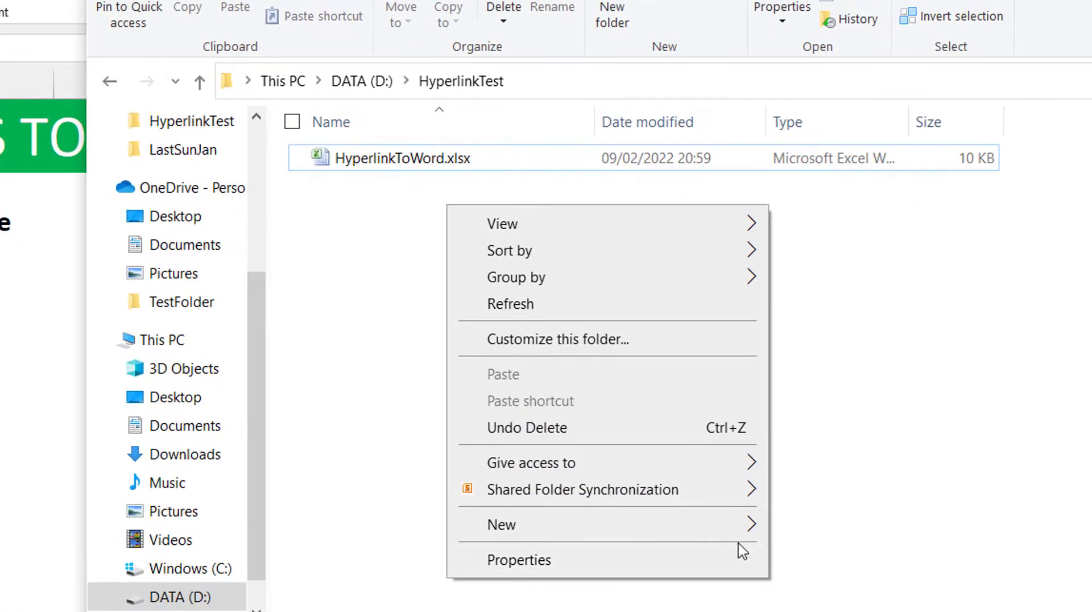
mouse_move(745, 529)
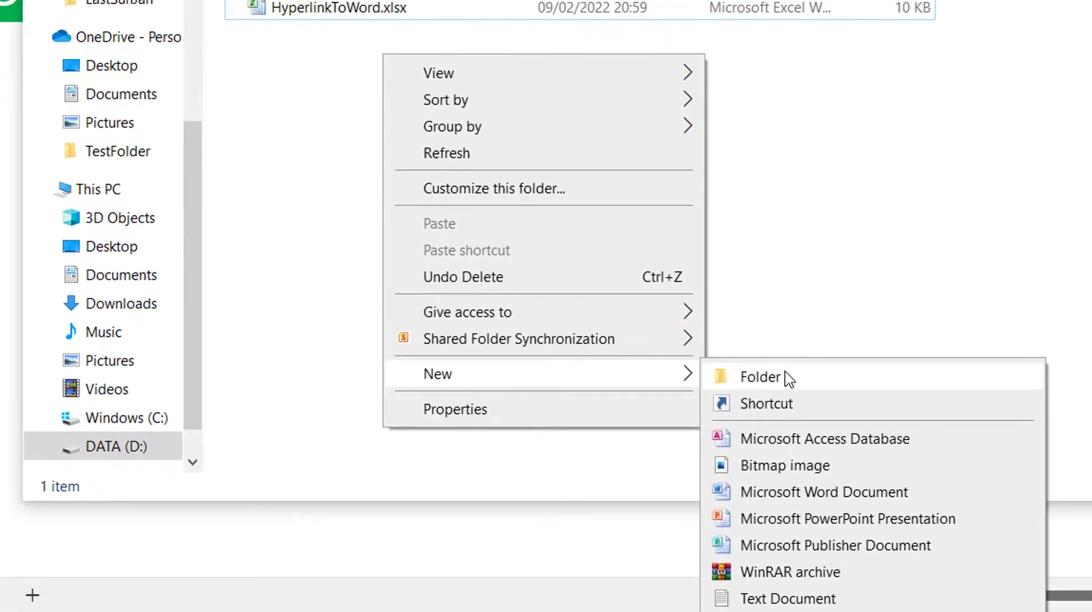
left_click(867, 493)
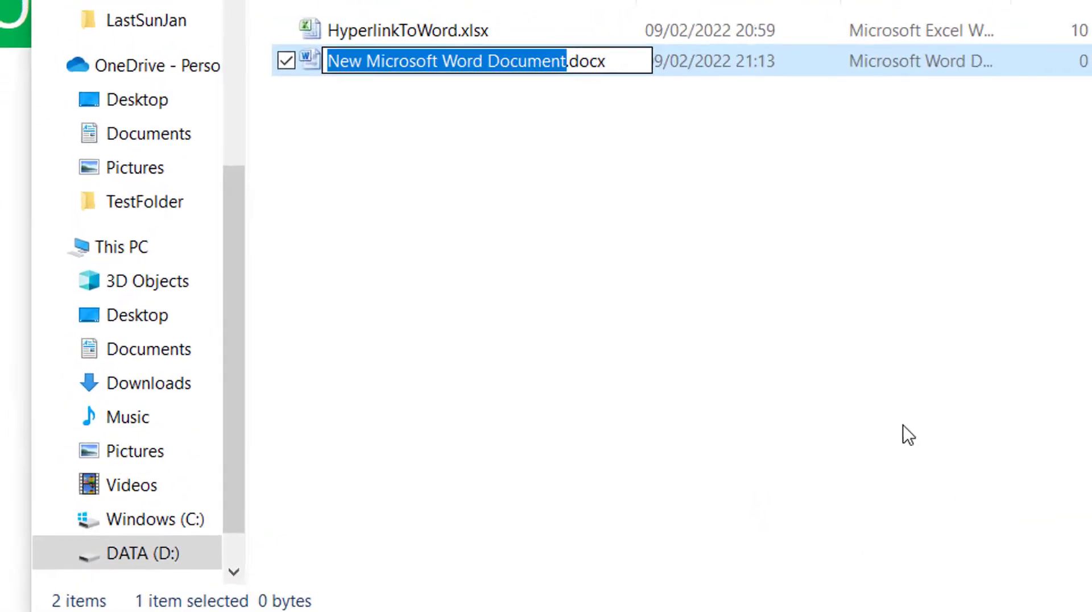
type("Hyperlinktest")
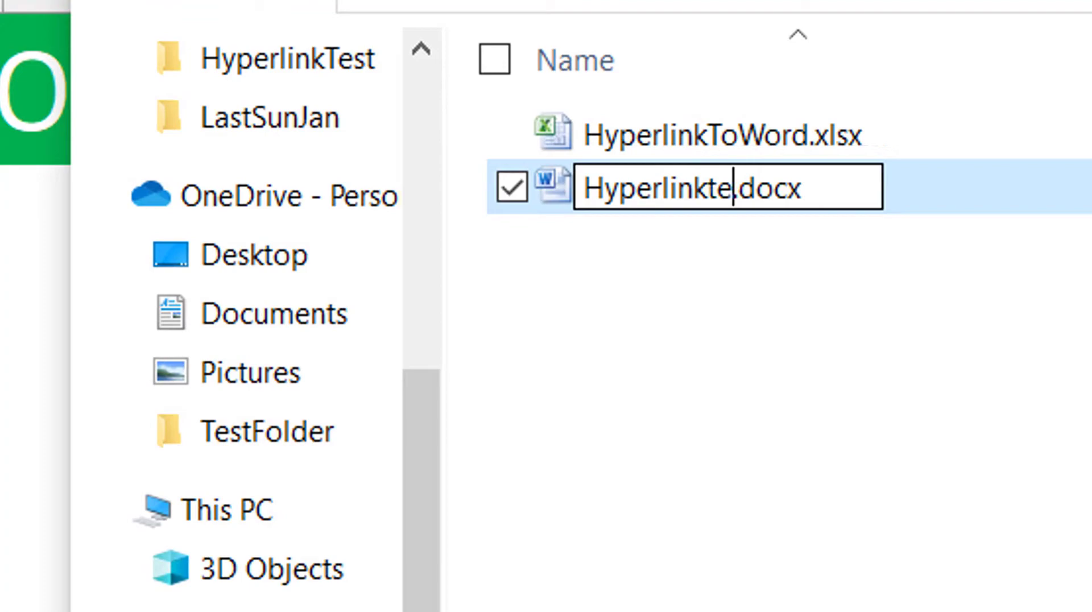
Open Hyperlinktest.docx and fill it with =rand(30,10) sample text, removing the trailing empty line
key("Return")
key("Return")
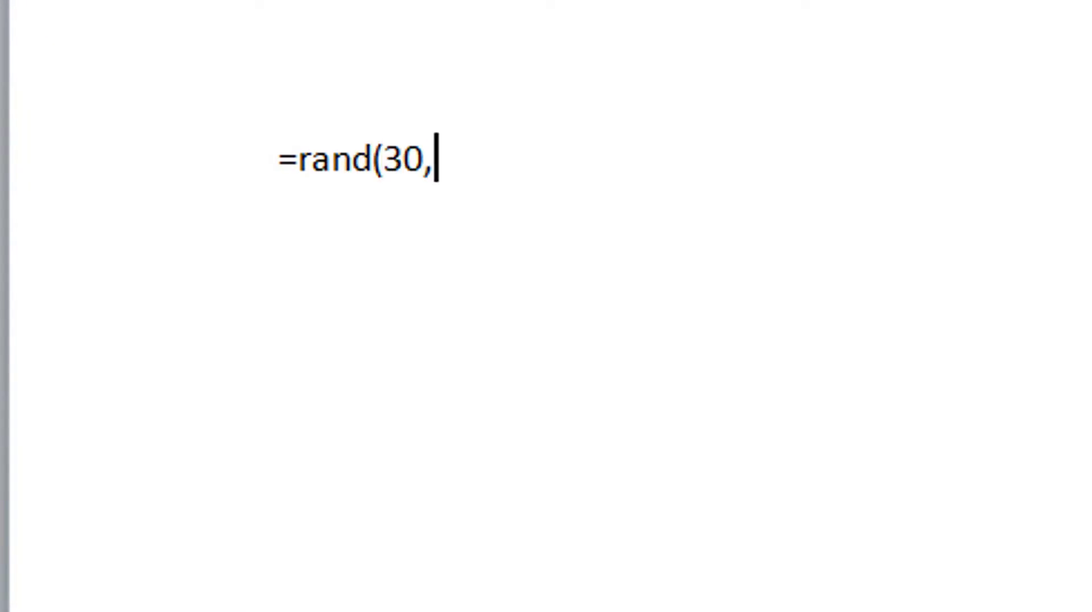
type(")")
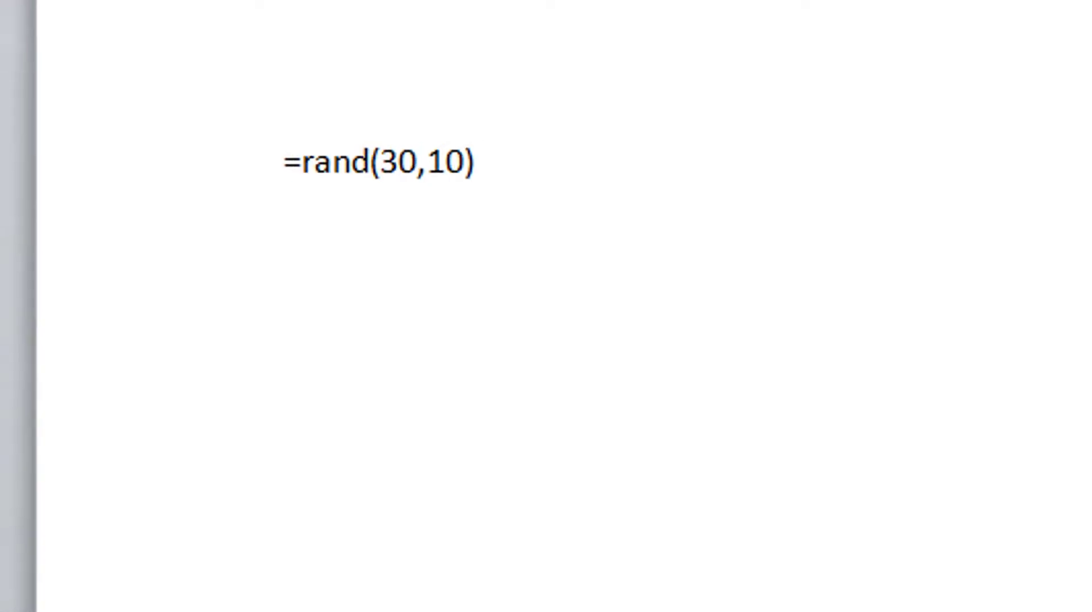
key("Return")
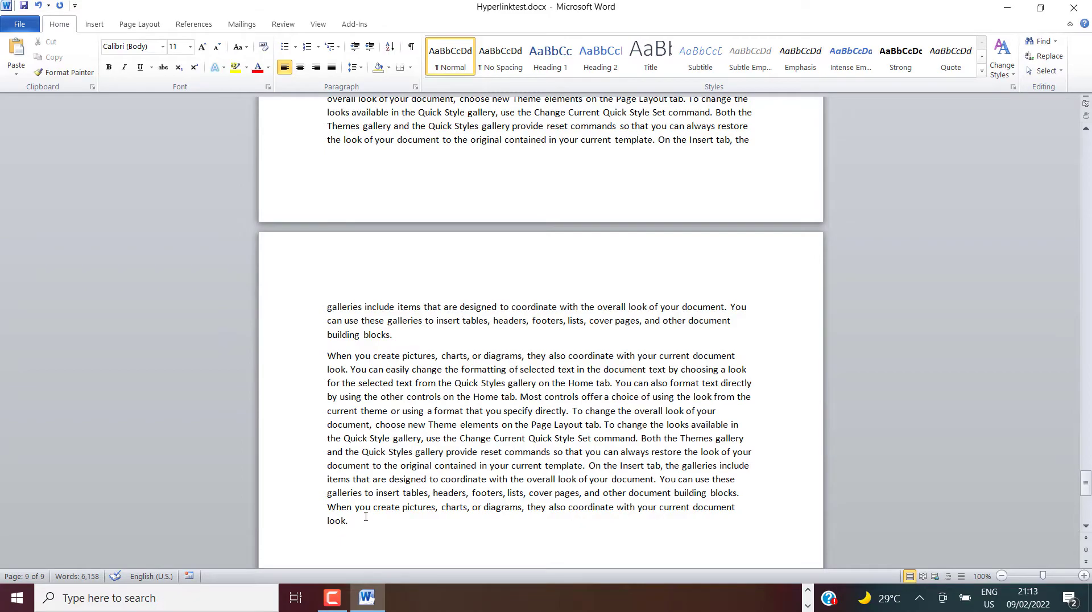
key("BackSpace")
Bookmark the final paragraph, beginning 'When you create pictures', as testone
triple_click(327, 356)
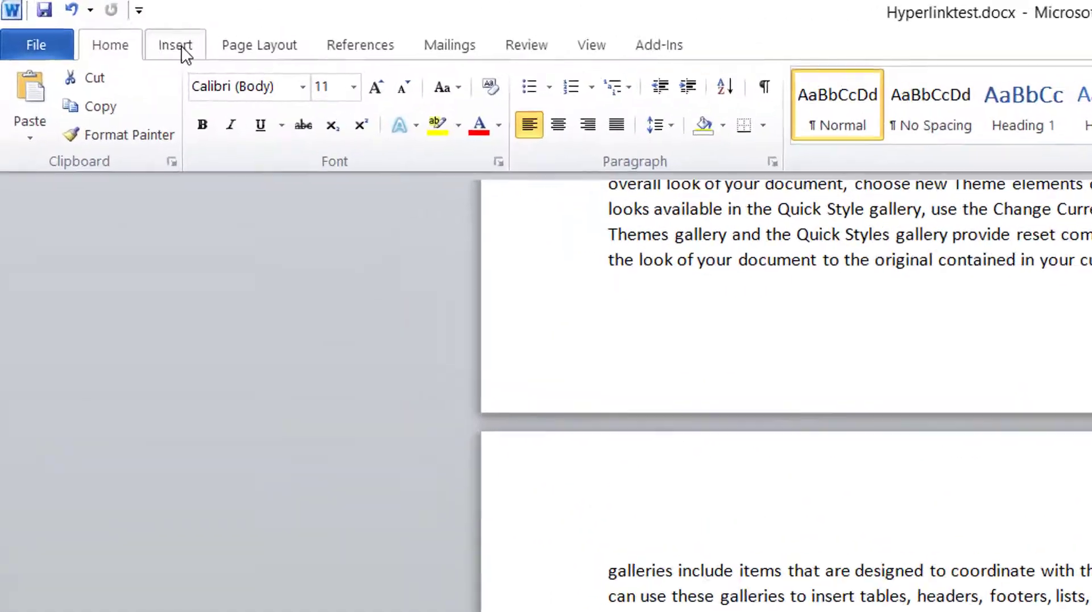
left_click(101, 27)
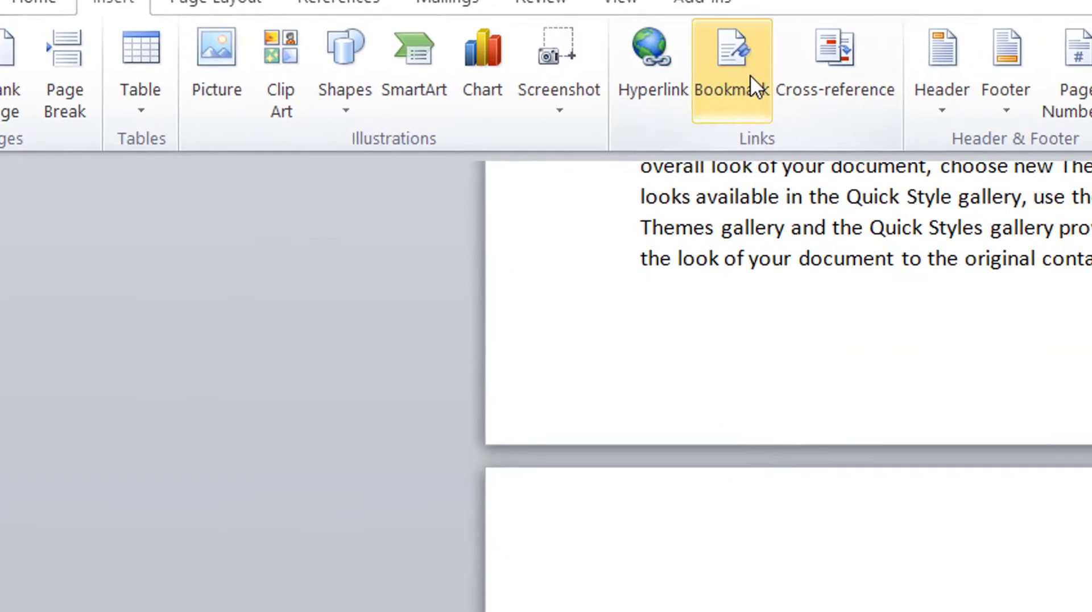
left_click(849, 128)
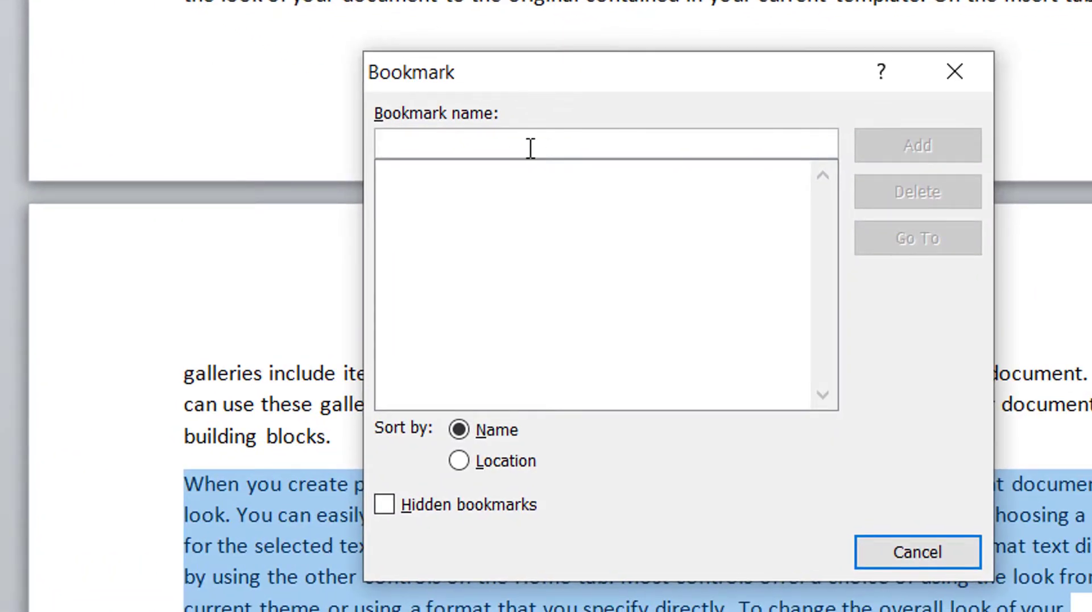
type("testone")
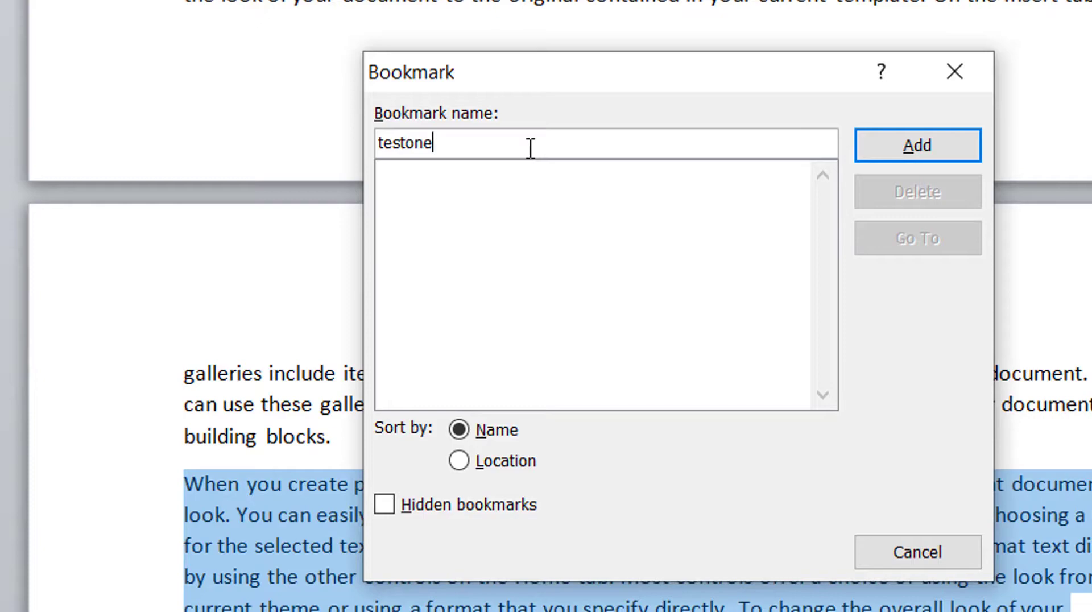
left_click(917, 147)
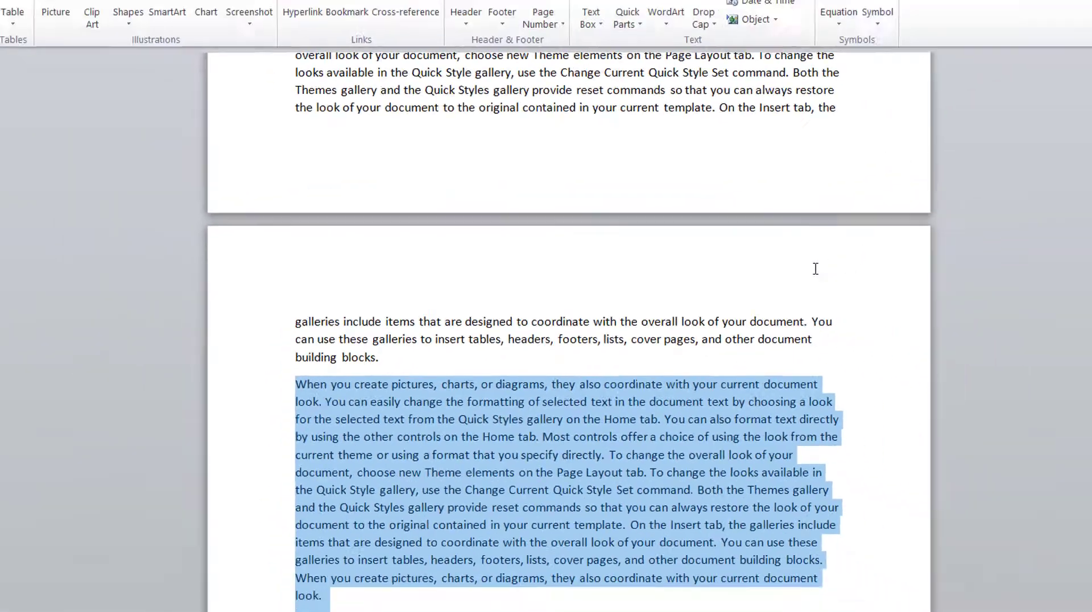
left_click(817, 321)
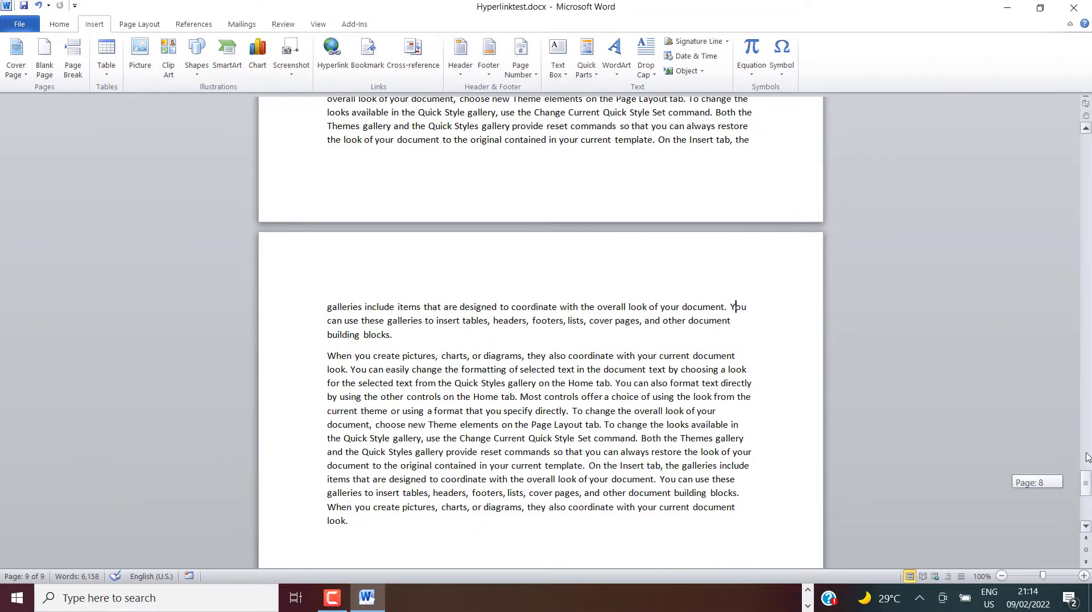
Bookmark the page 4 paragraph beginning 'You can also format text' as testtwo
left_click_drag(1088, 457, 1064, 290)
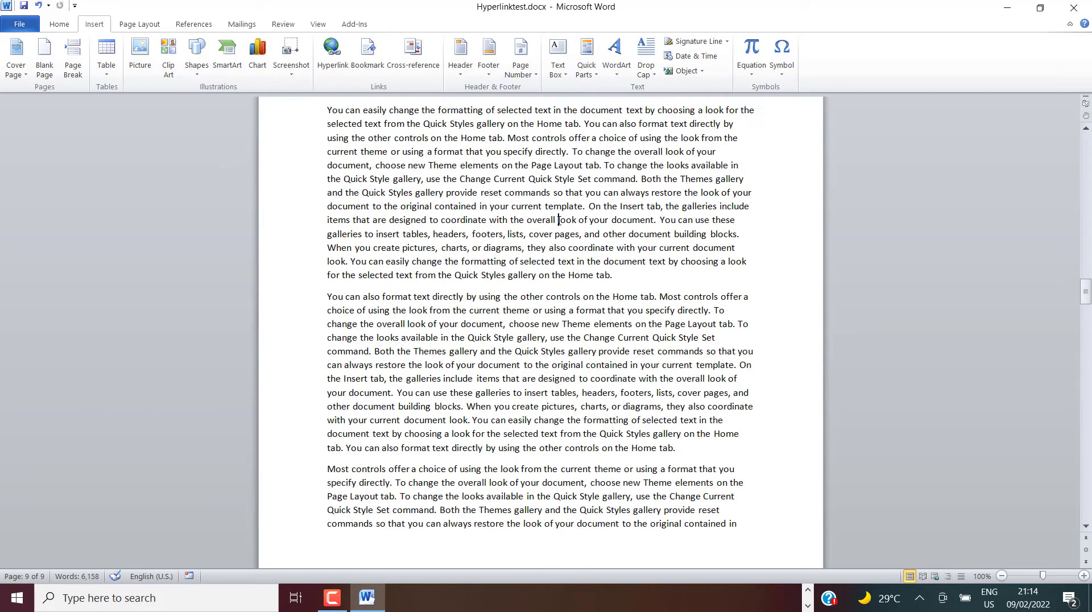
left_click(559, 220)
triple_click(328, 297)
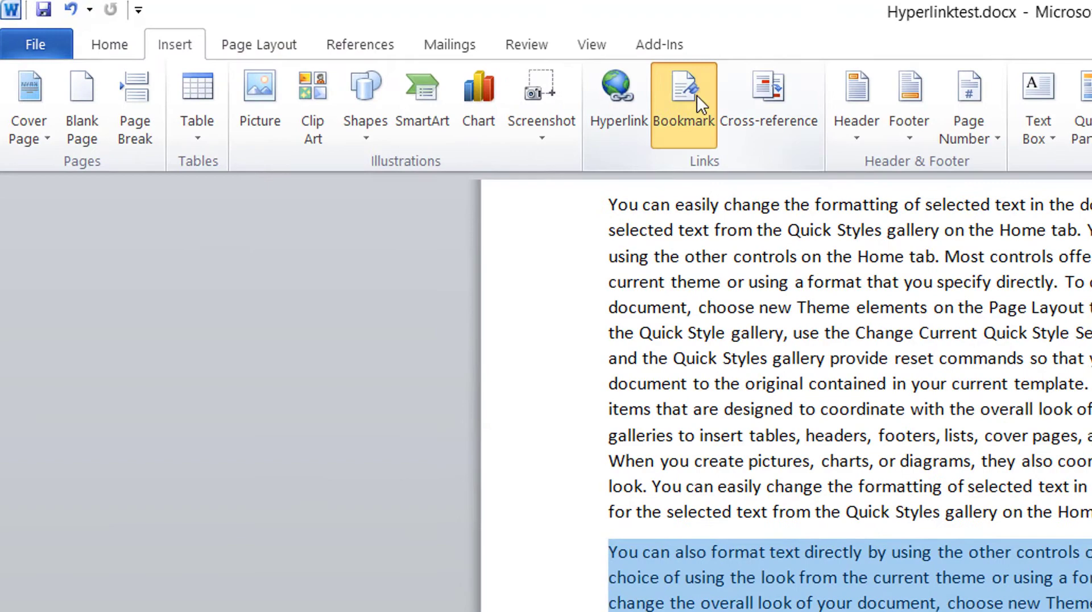
left_click(546, 83)
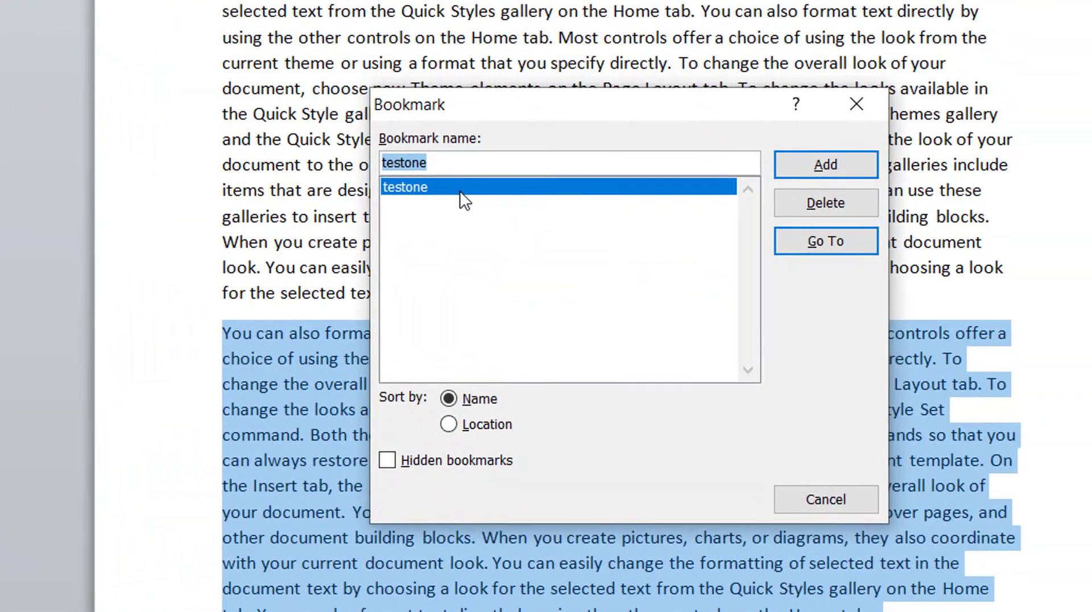
type("testt")
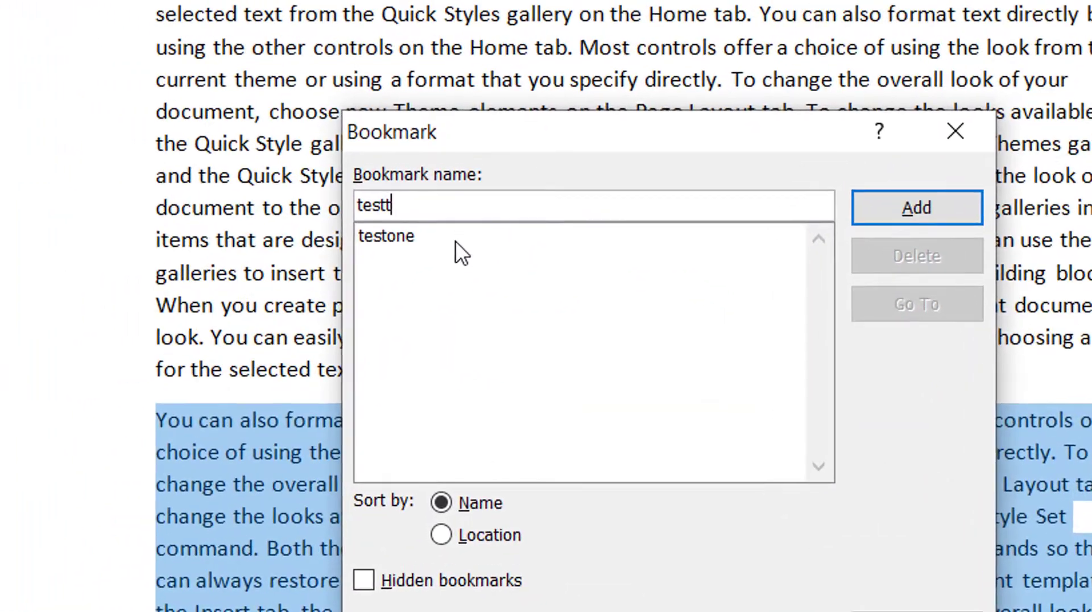
type("wo")
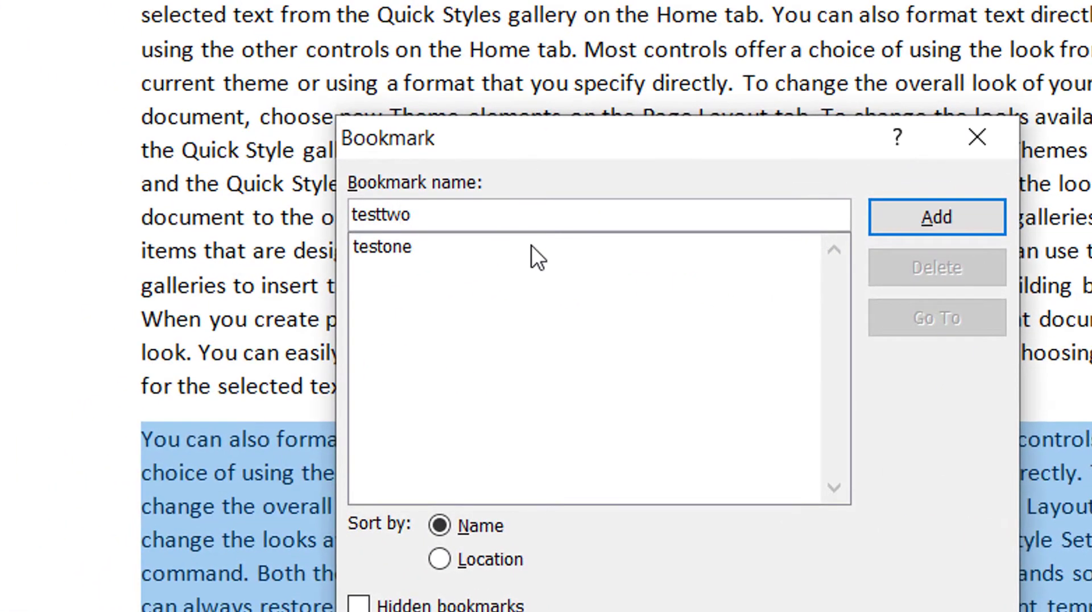
left_click(913, 210)
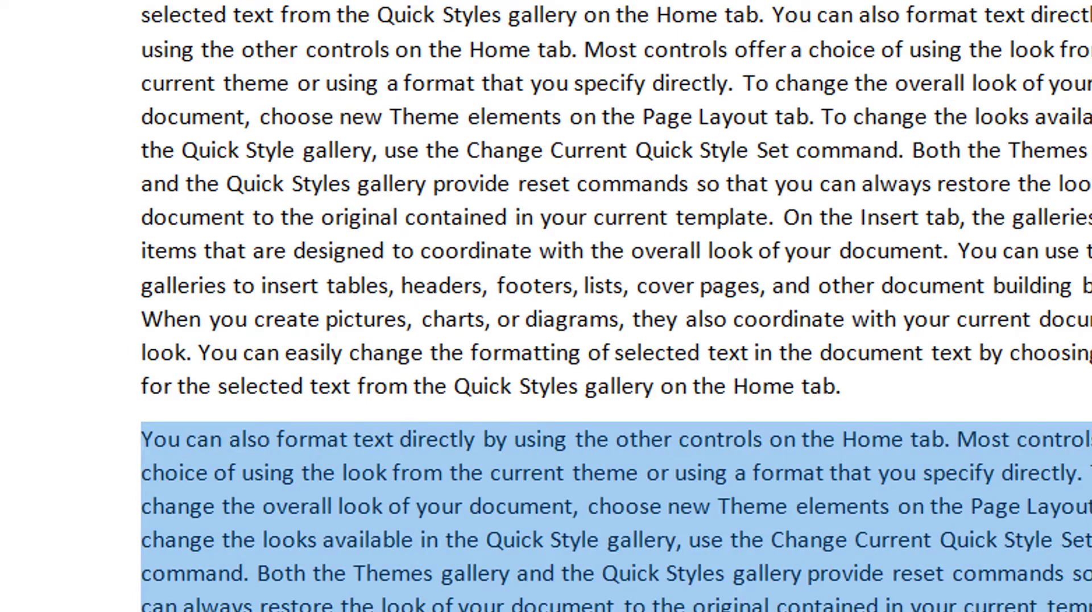
Return to the top of the document and save Hyperlinktest.docx
key("Left")
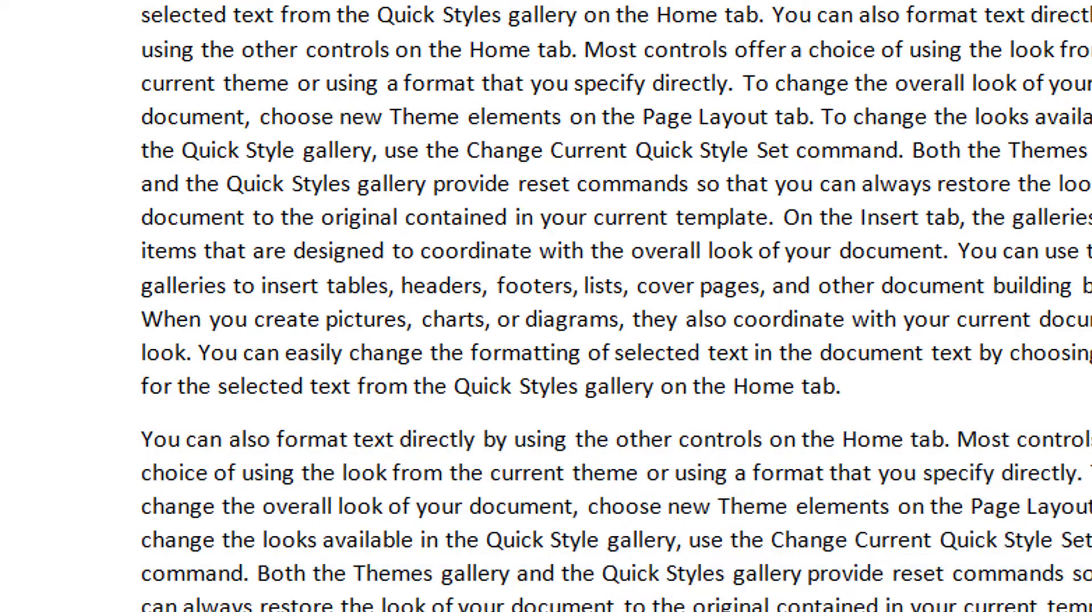
scroll(775, 259, "up", 5)
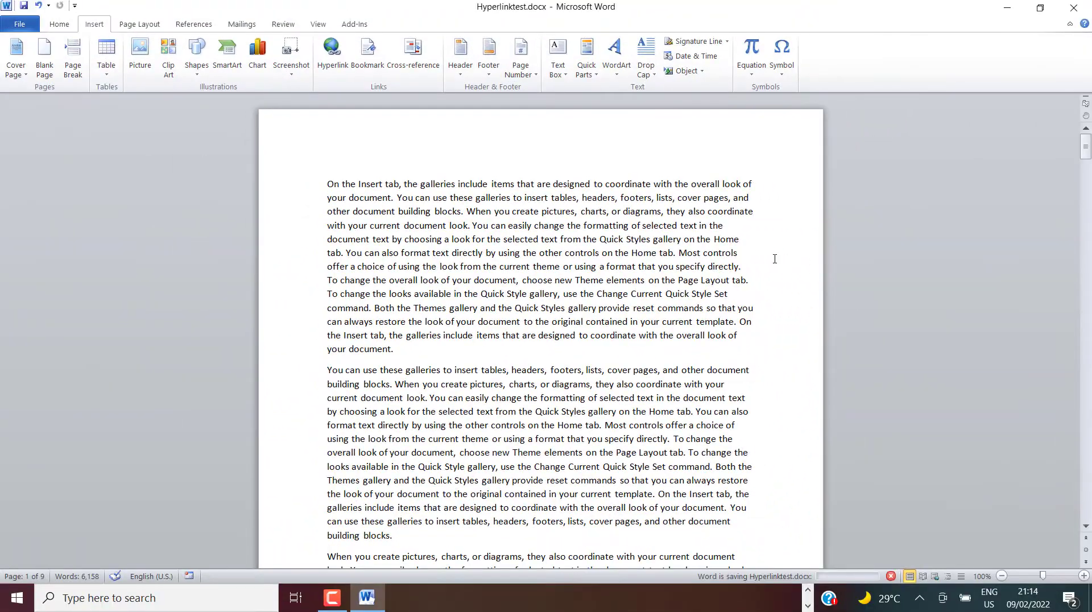
key("ctrl+Home")
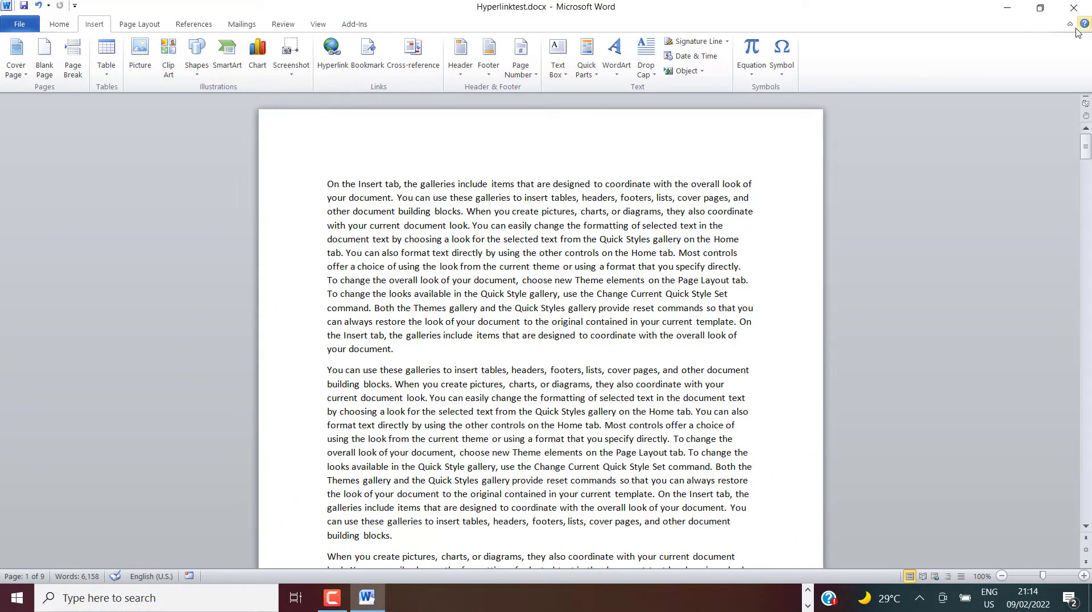
Close Word and enter testone in B4 and testtwo in B5 under Bookmark Name
left_click(1074, 7)
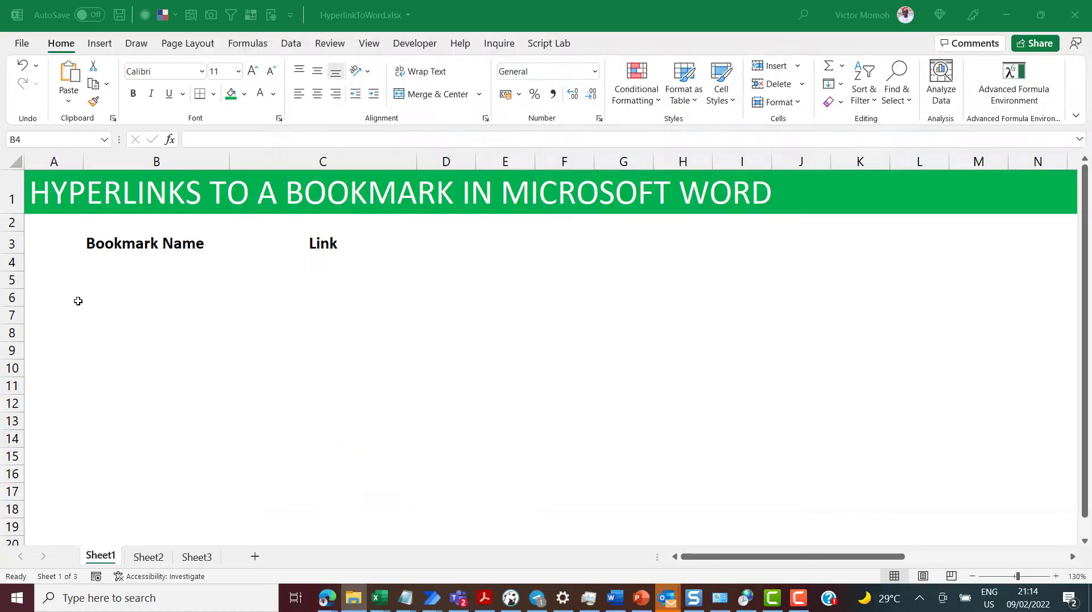
left_click(112, 270)
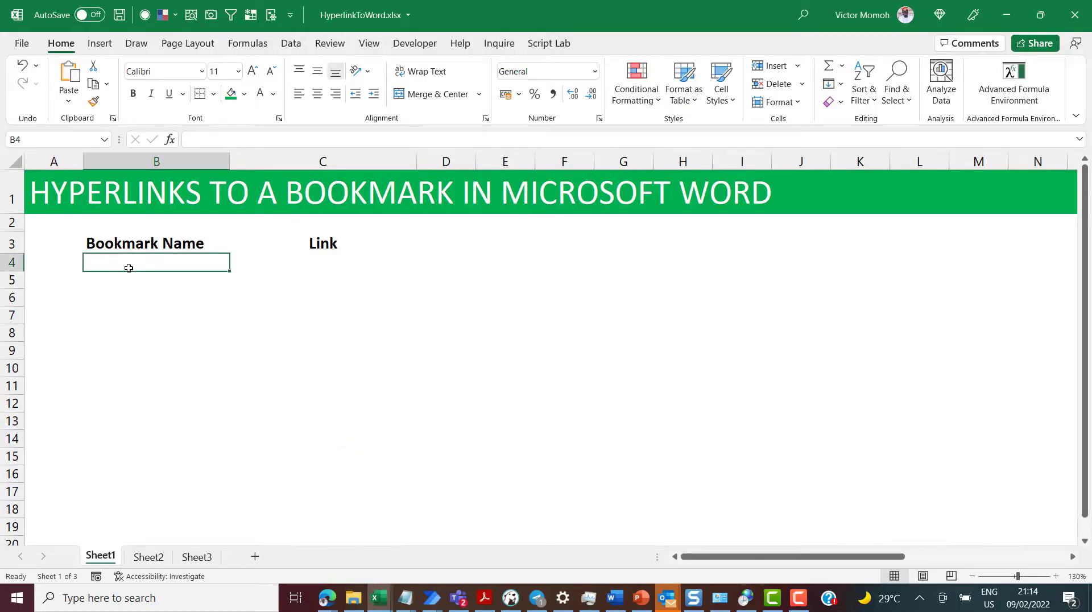
type("testone")
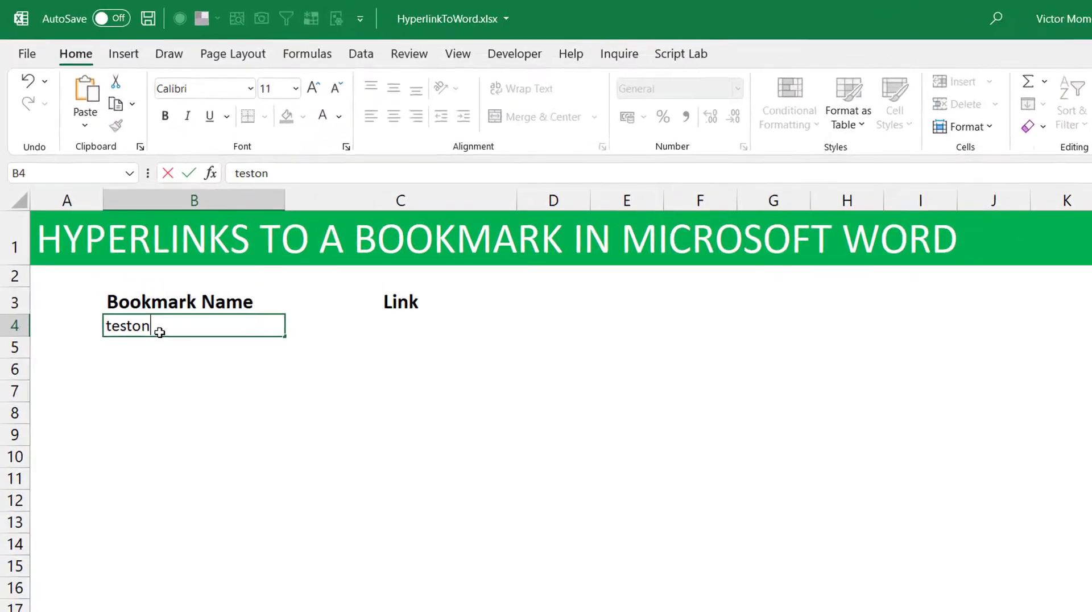
key("Return")
type("testtwo")
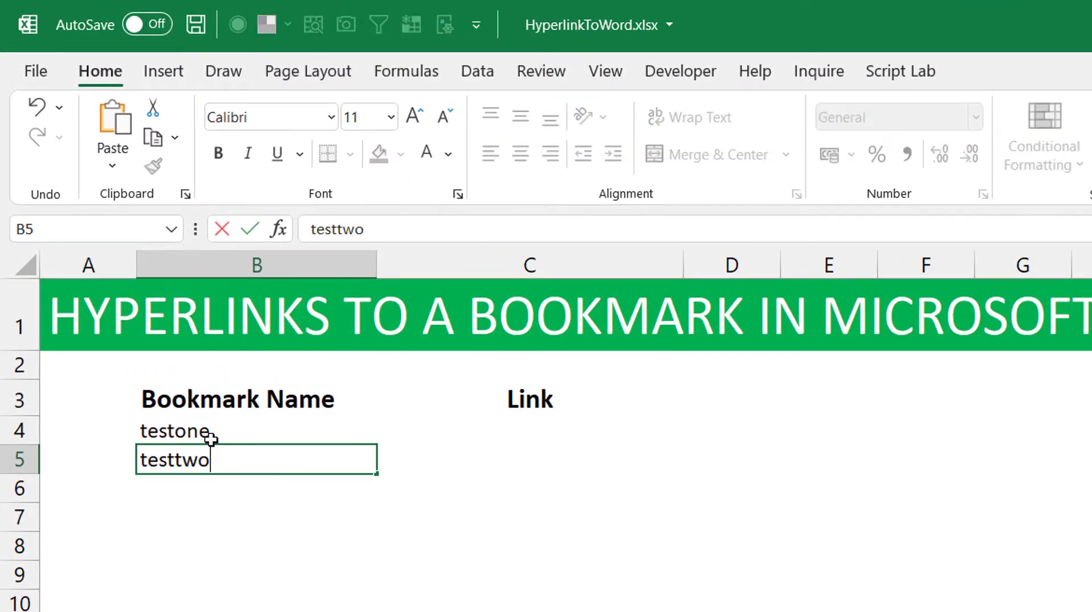
key("Return")
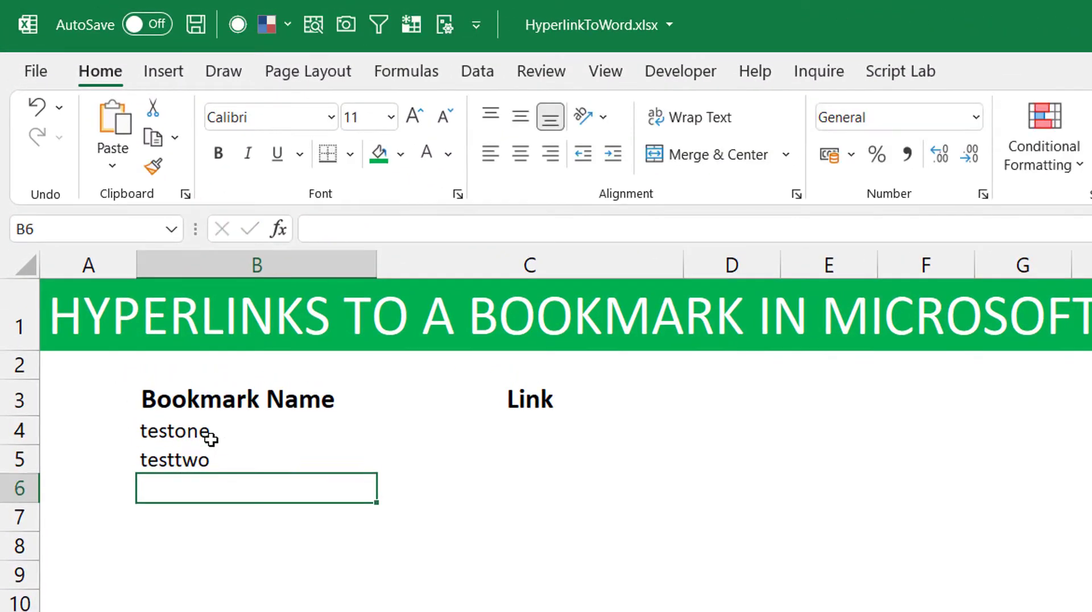
In C4, start the formula =HYPERLINK("HyperlinkTest.docx
key("Up")
key("Right")
key("Up")
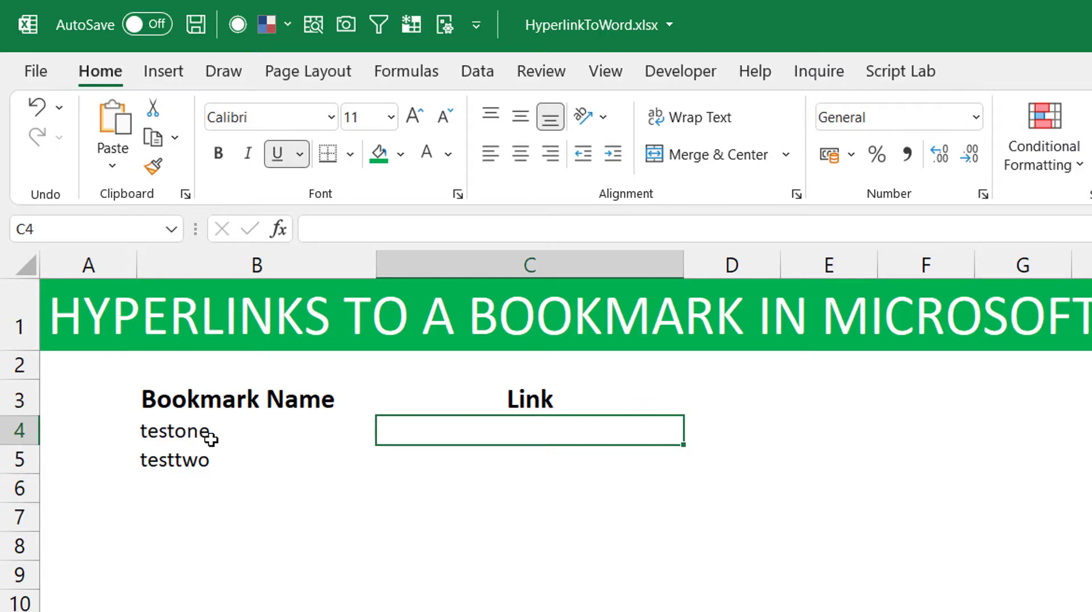
type("=hyperli")
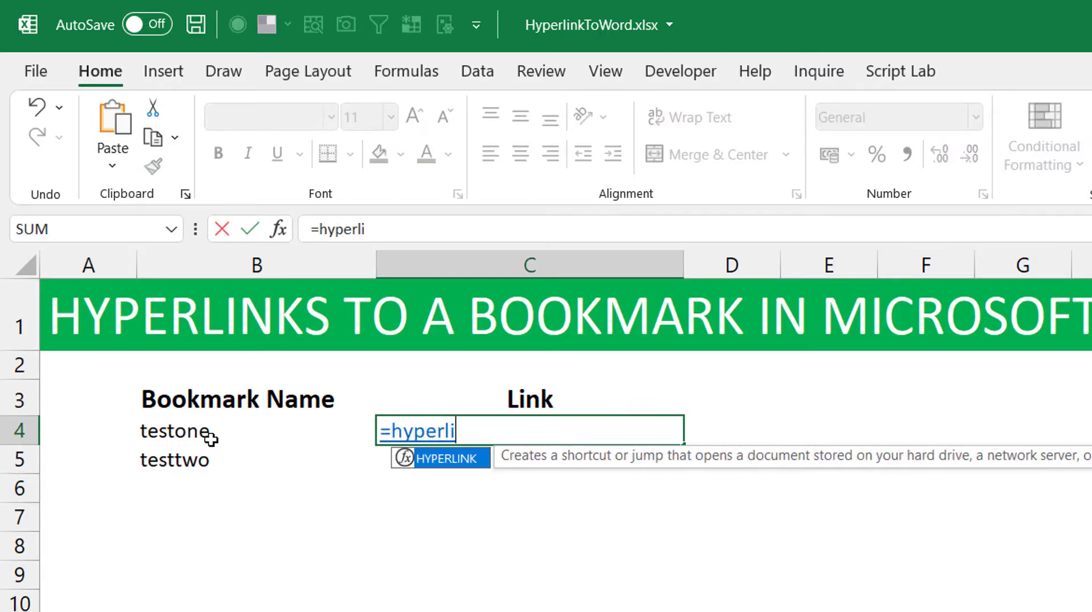
key("Tab")
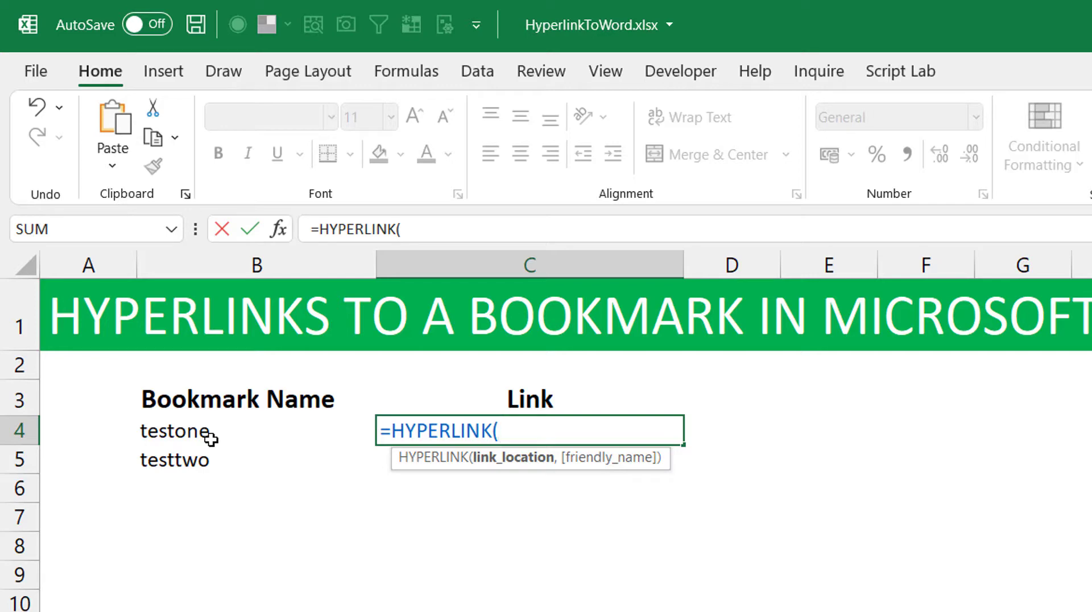
type("\"Hyp")
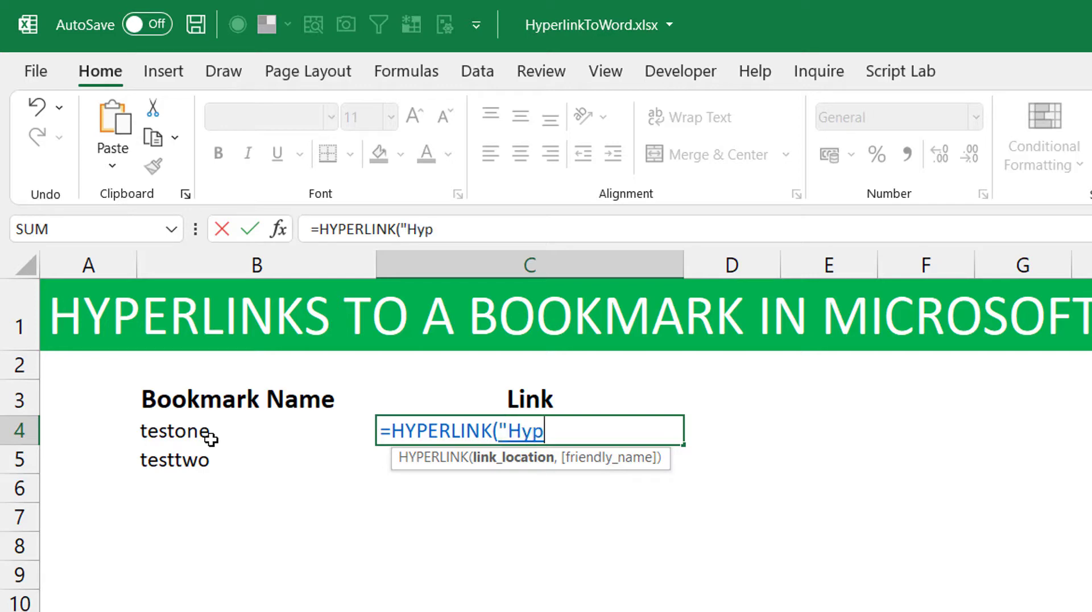
type("erlink")
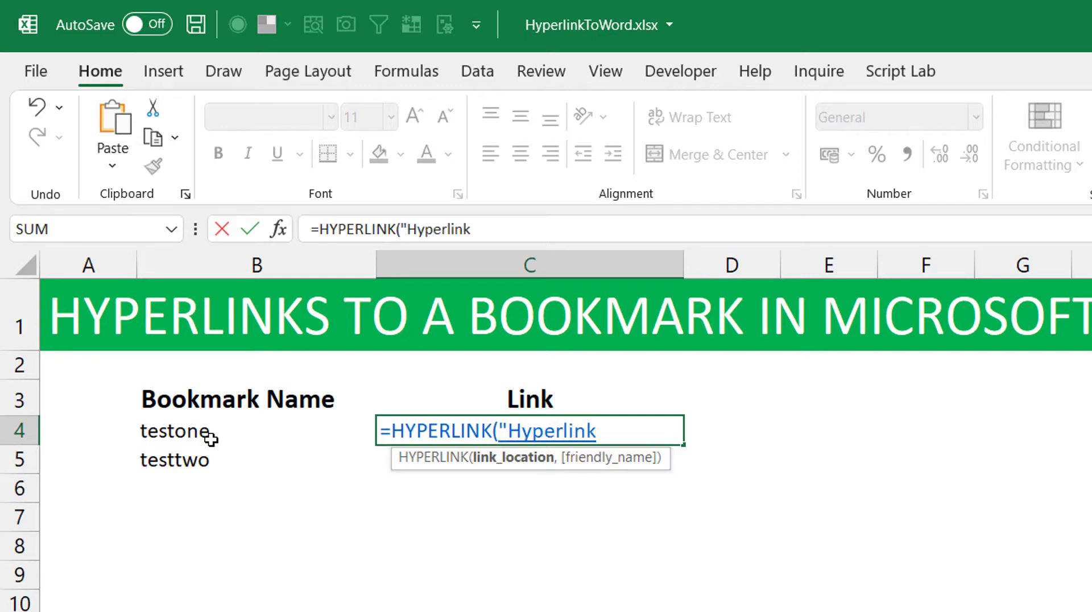
type("Test.docx")
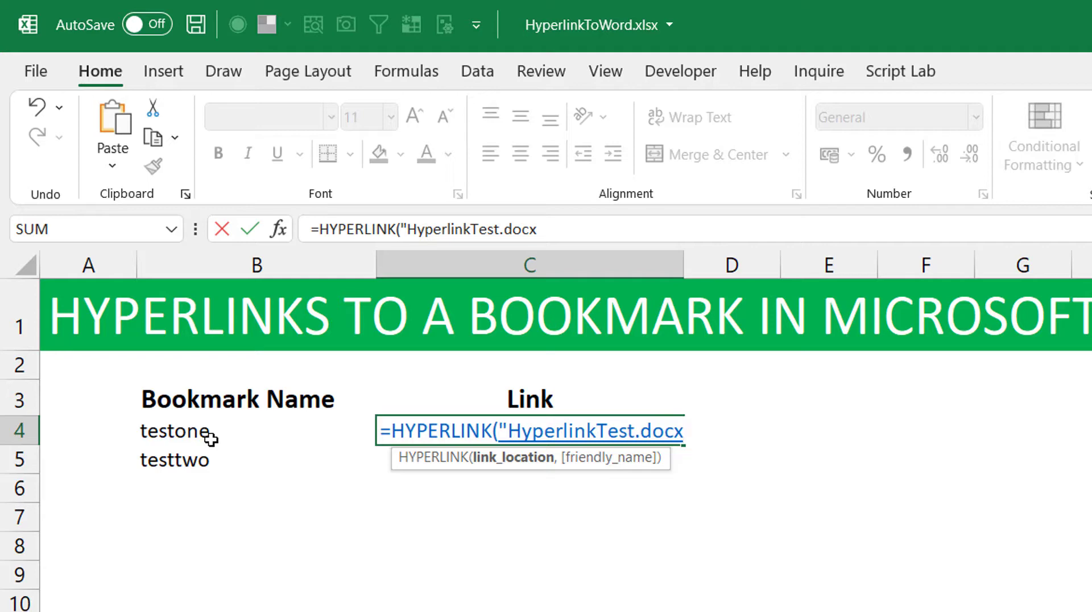
Complete C4 as =HYPERLINK("HyperlinkTest.docx#"&B4,B4) so it shows a testone link
type("#test")
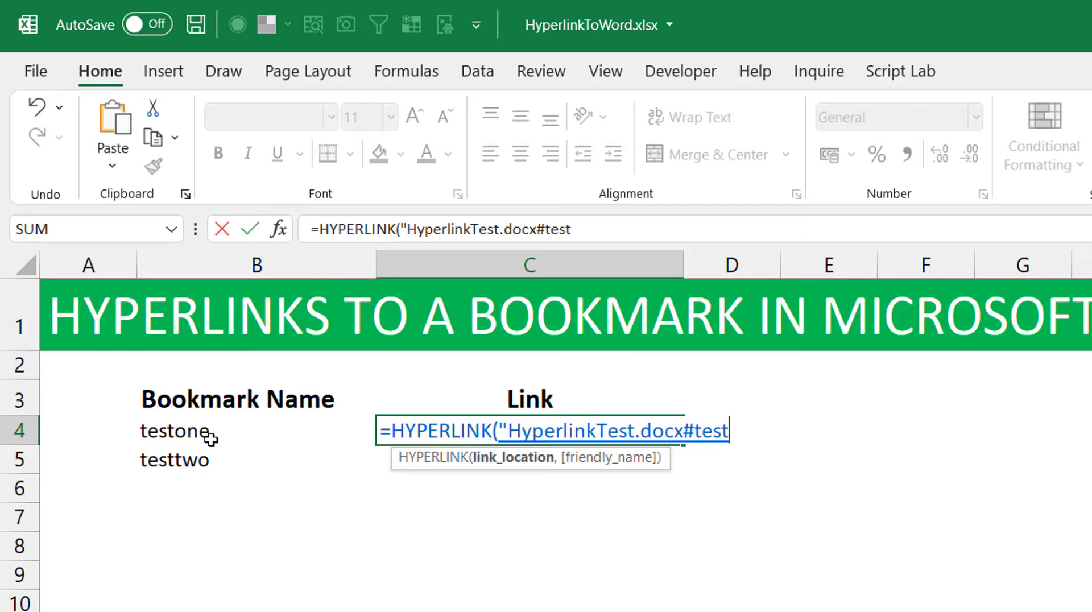
key("BackSpace")
key("BackSpace")
key("BackSpace")
key("BackSpace")
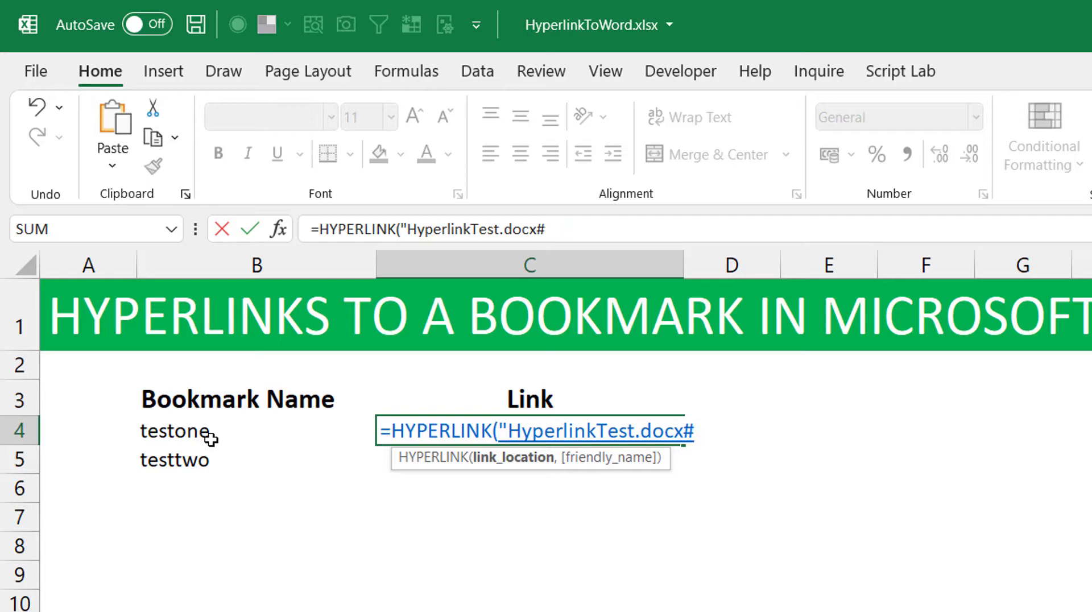
type("\"&")
left_click(222, 435)
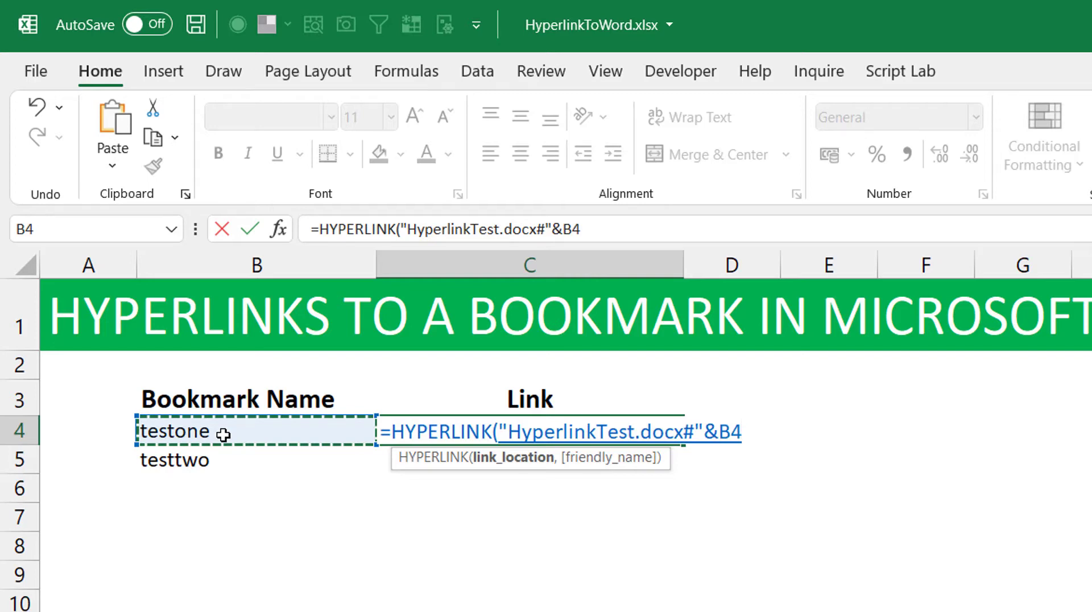
type(",")
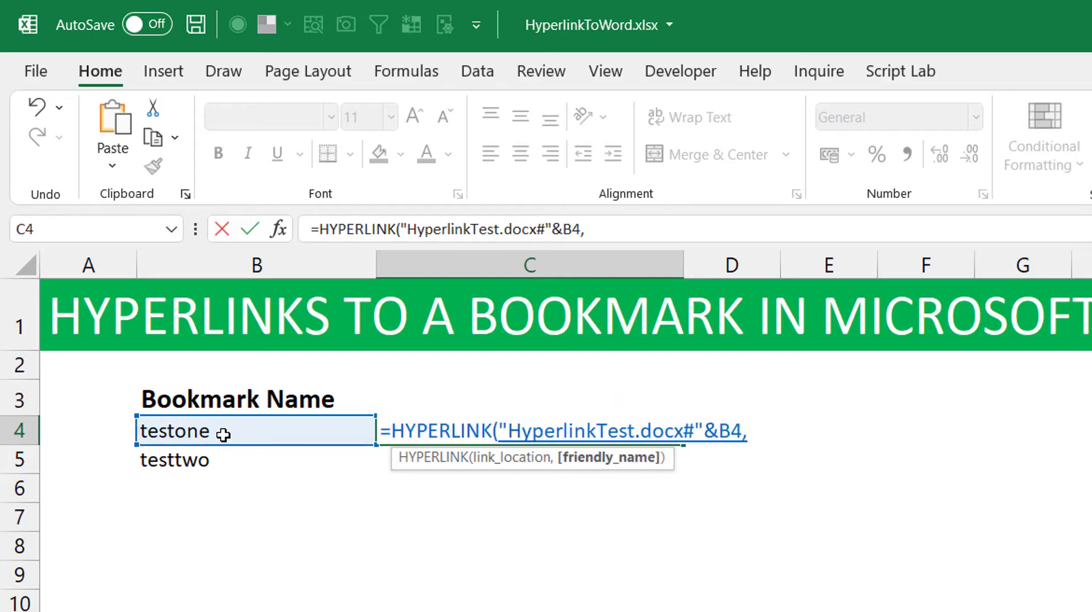
type("\"")
key("BackSpace")
left_click(183, 427)
type(")")
key("ctrl+Return")
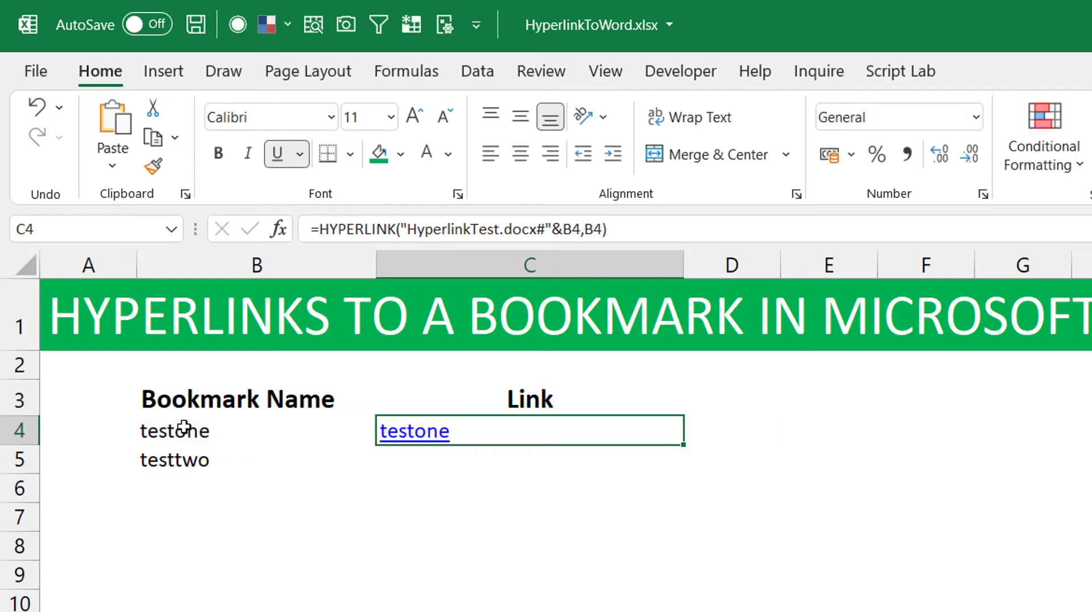
Copy the C4 hyperlink formula into C5 to create the testtwo link
key("ctrl+c")
key("Down")
key("ctrl+v")
key("Escape")
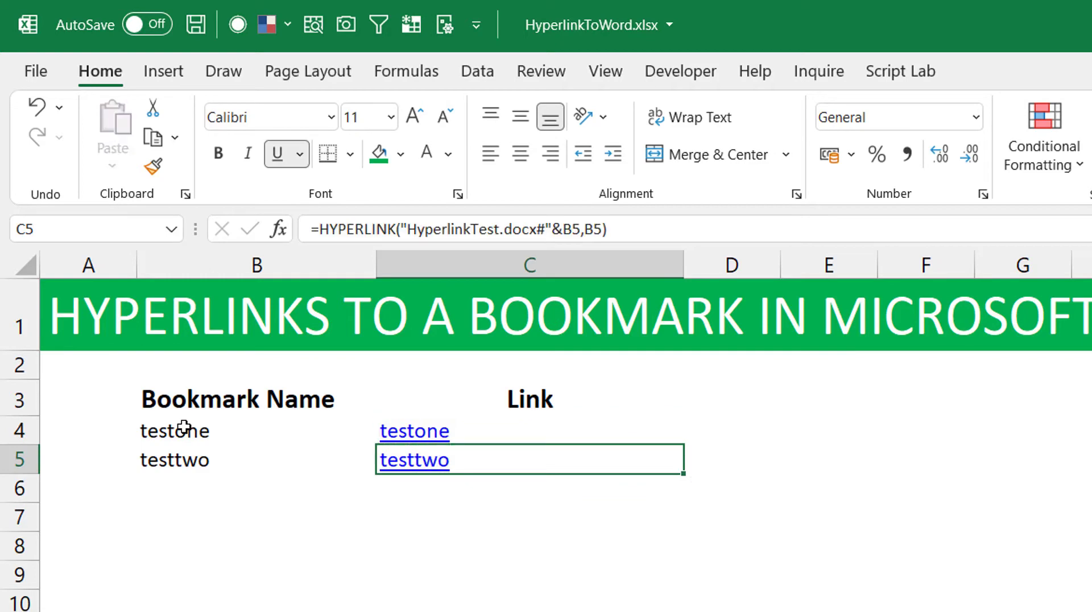
key("Up")
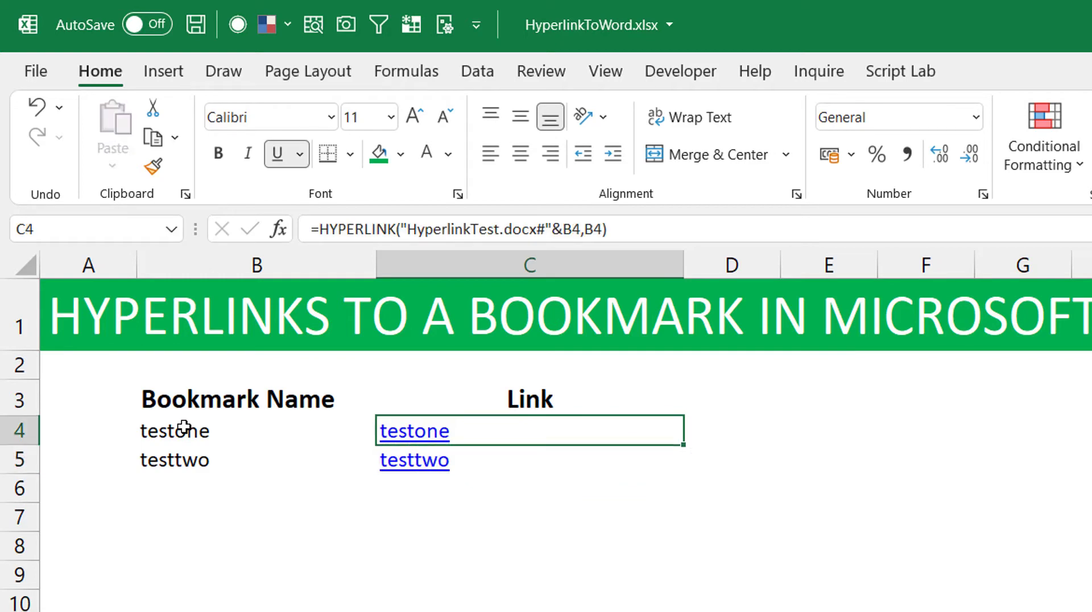
Test the testone and testtwo links, confirming each opens its bookmark in Word
left_click(428, 436)
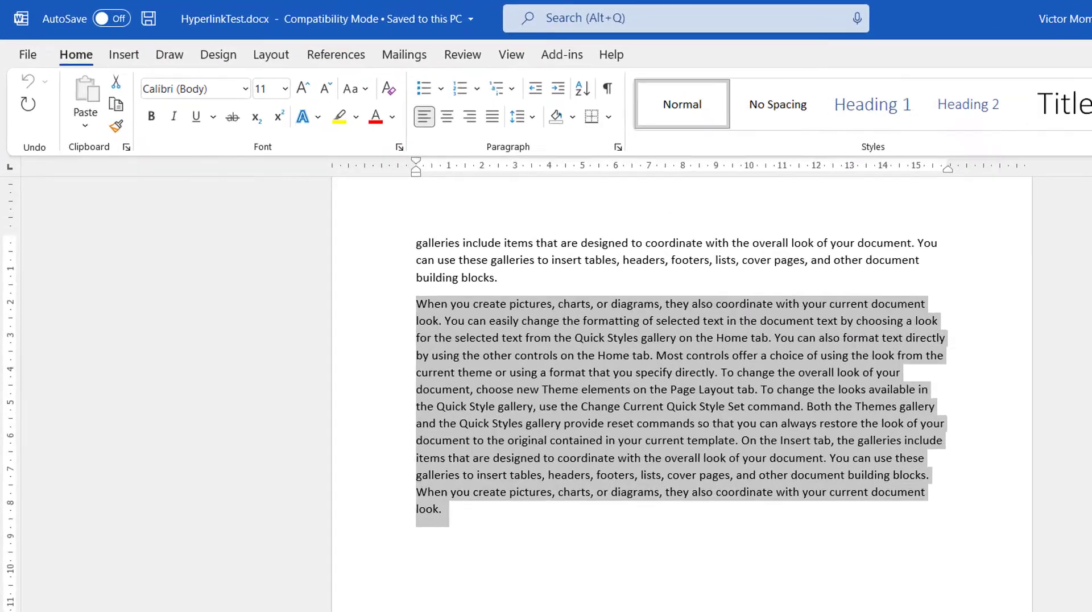
left_click(1082, 17)
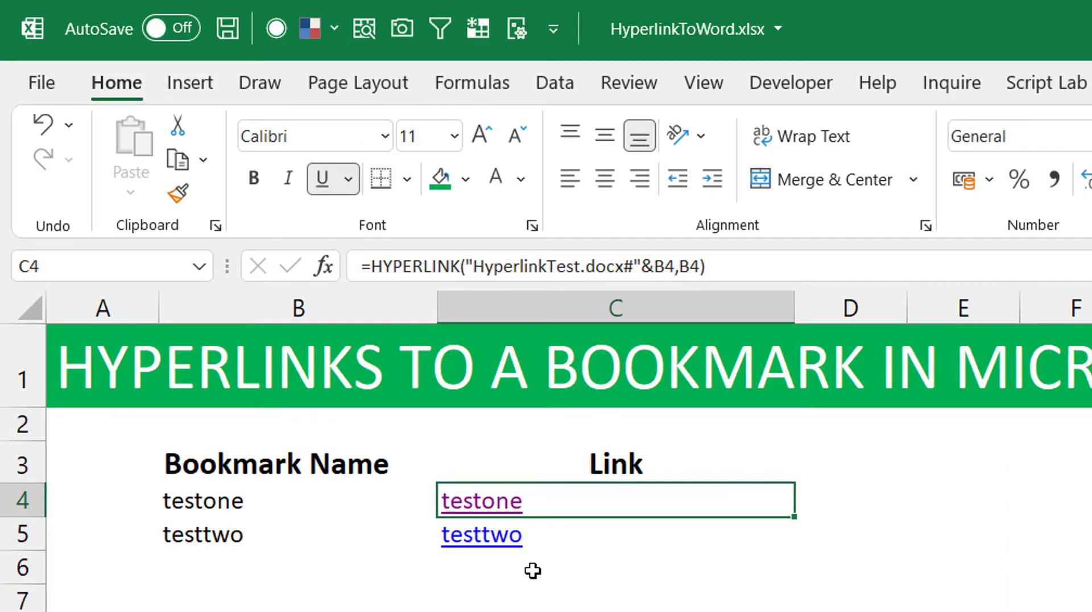
left_click(480, 534)
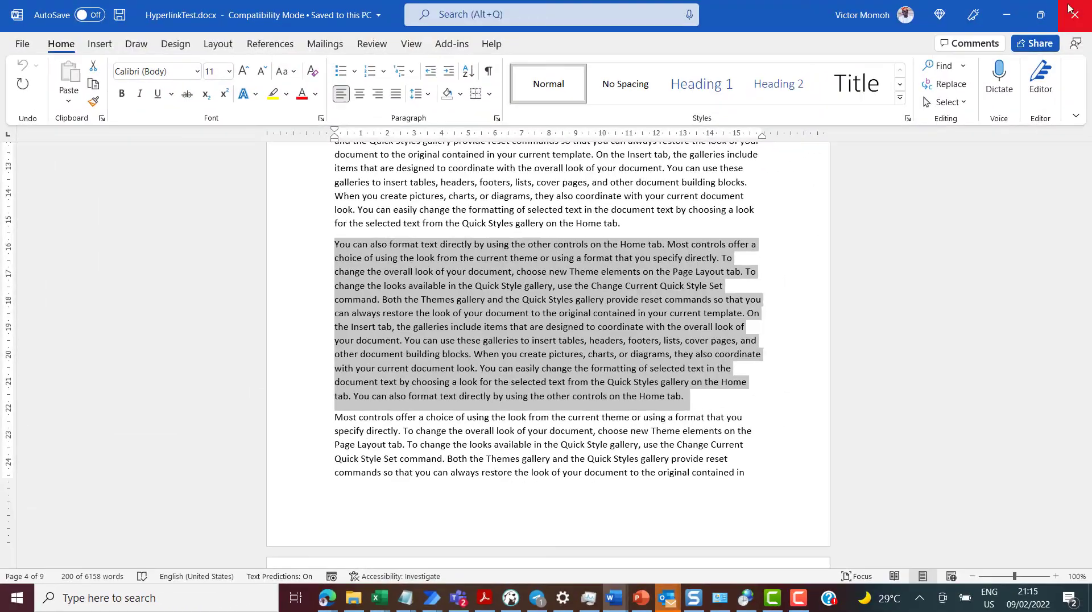
left_click(1080, 24)
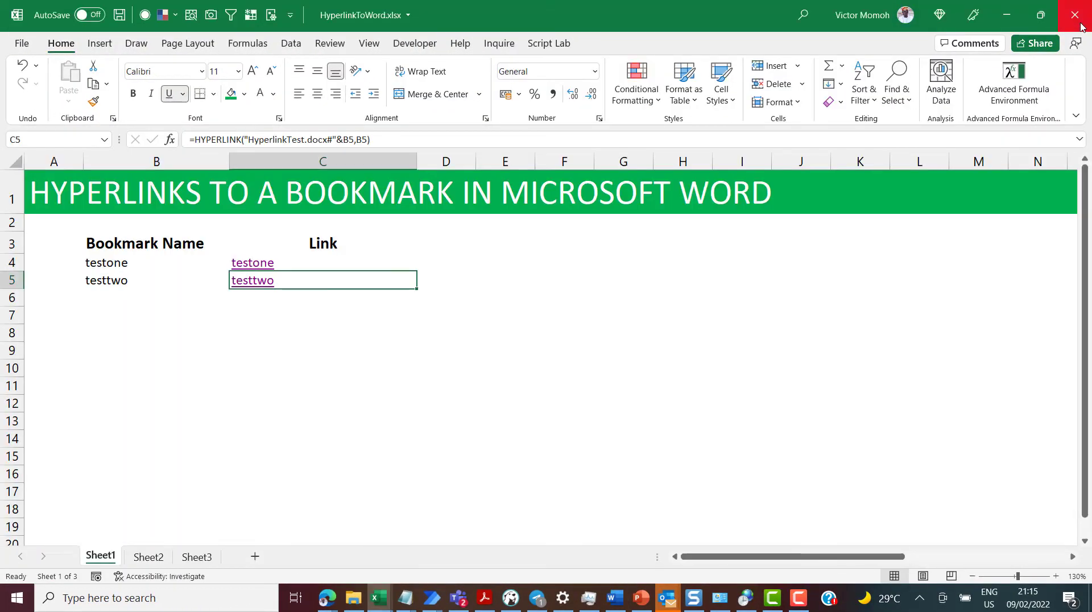